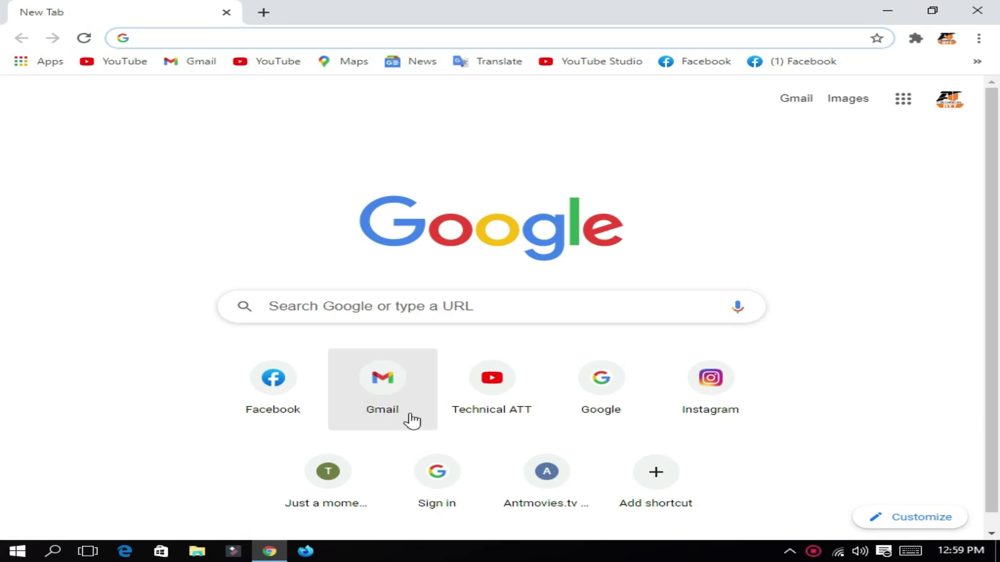
click(273, 137)
click(283, 44)
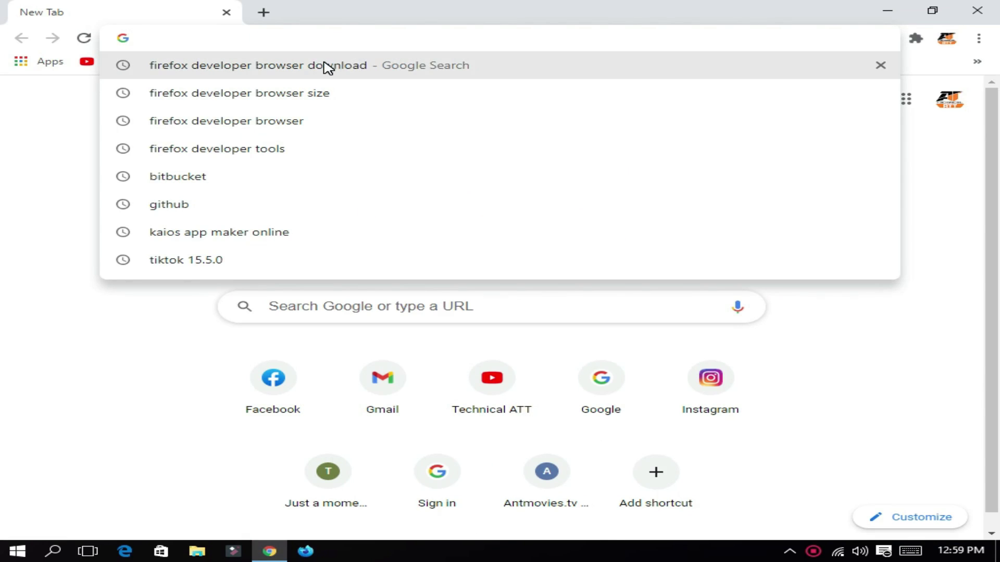
click(72, 320)
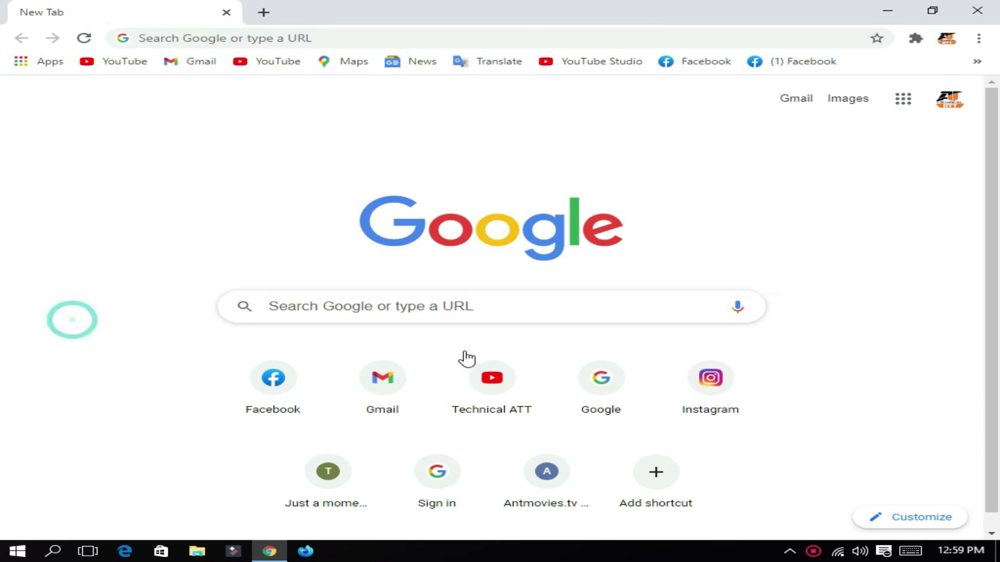
Step: Search Google for "tiktok"
click(487, 311)
text(tiktok)
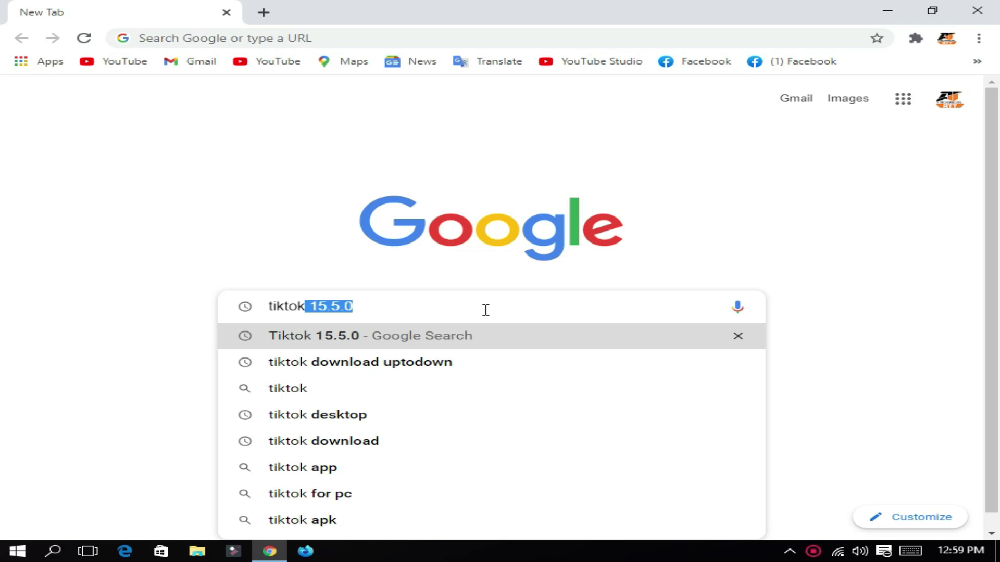
key(Delete)
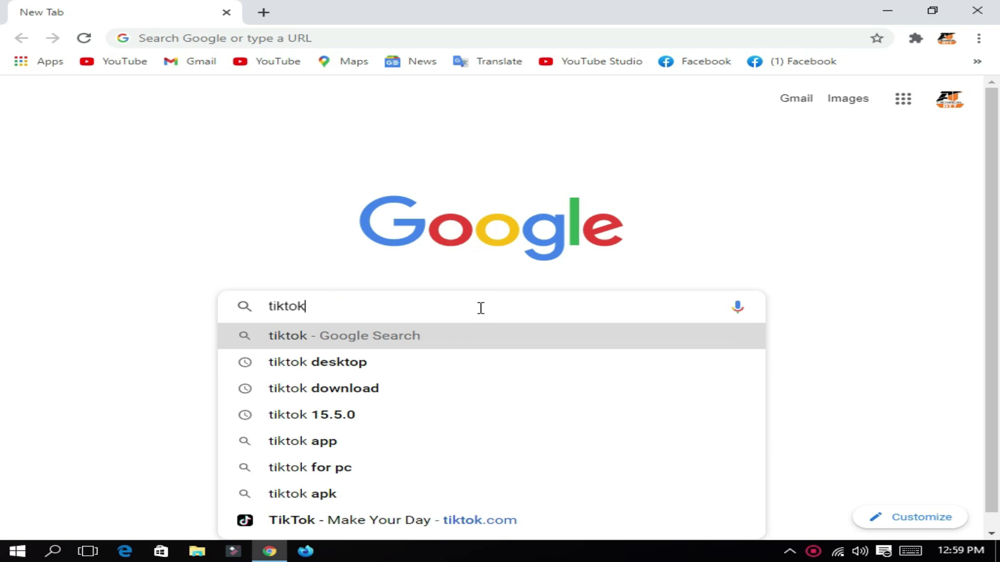
key(Return)
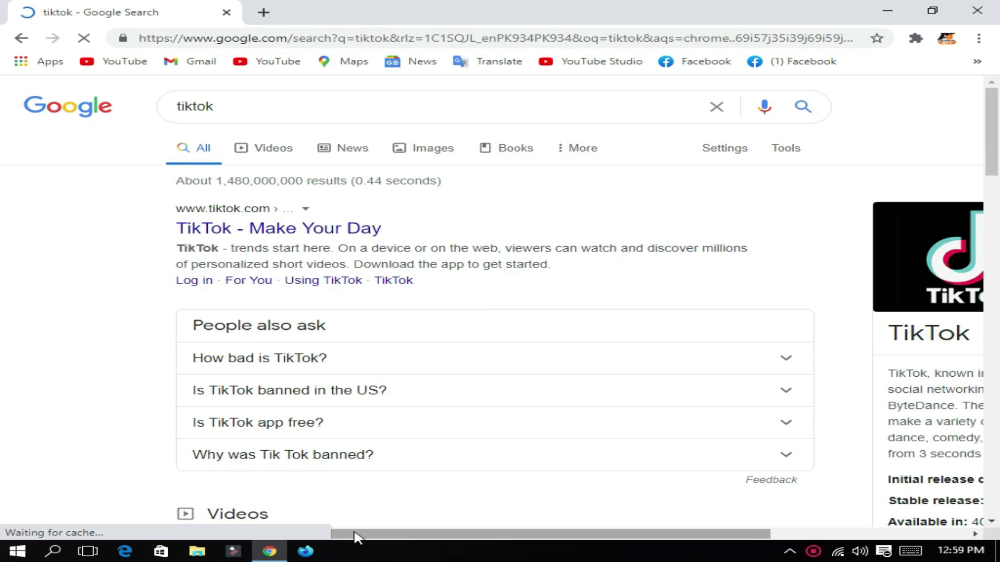
Step: Look over the search results and open the official "TikTok - Make Your Day" website
drag(352, 533, 698, 540)
scroll(765, 310, down, 5)
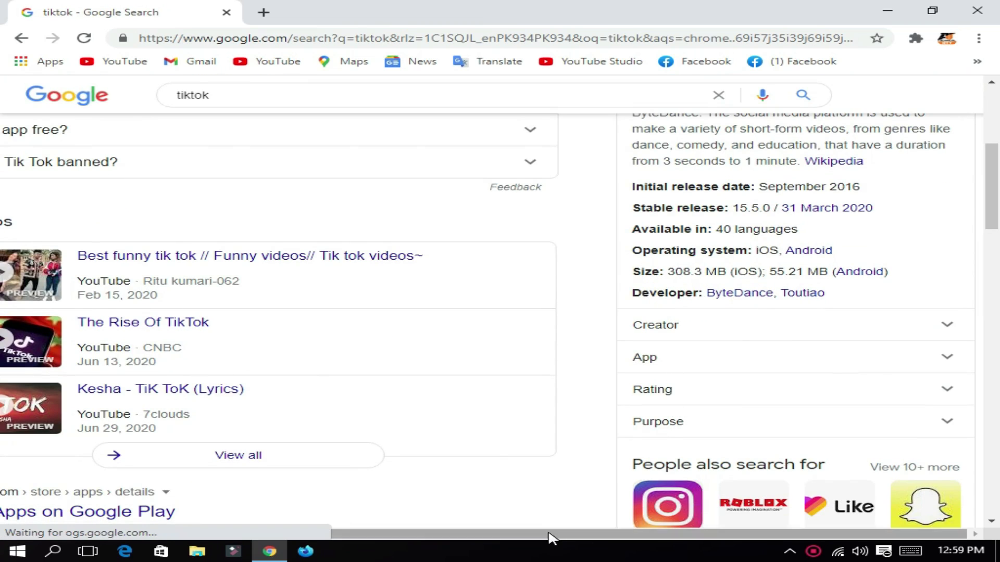
drag(548, 533, 193, 494)
scroll(217, 313, up, 5)
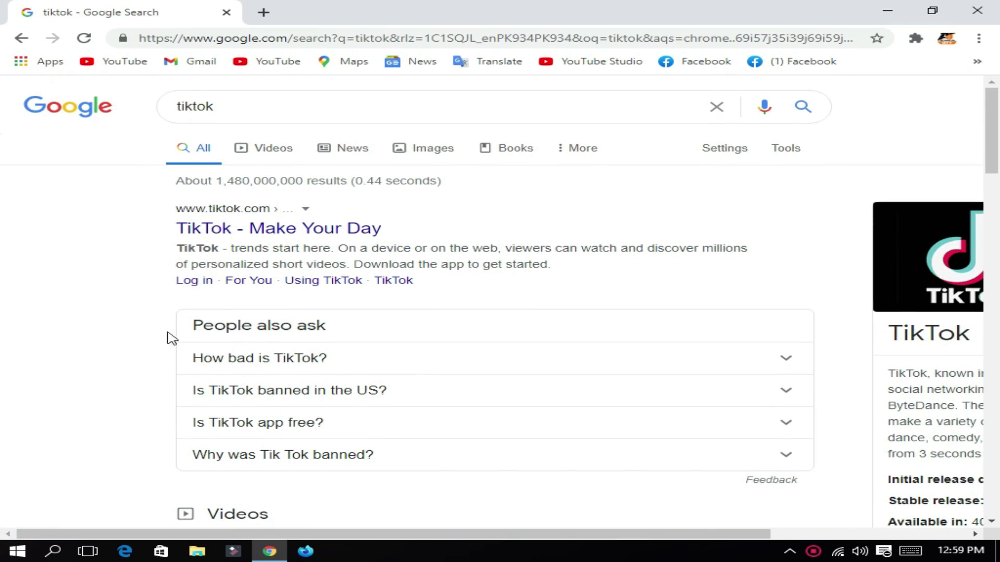
click(314, 241)
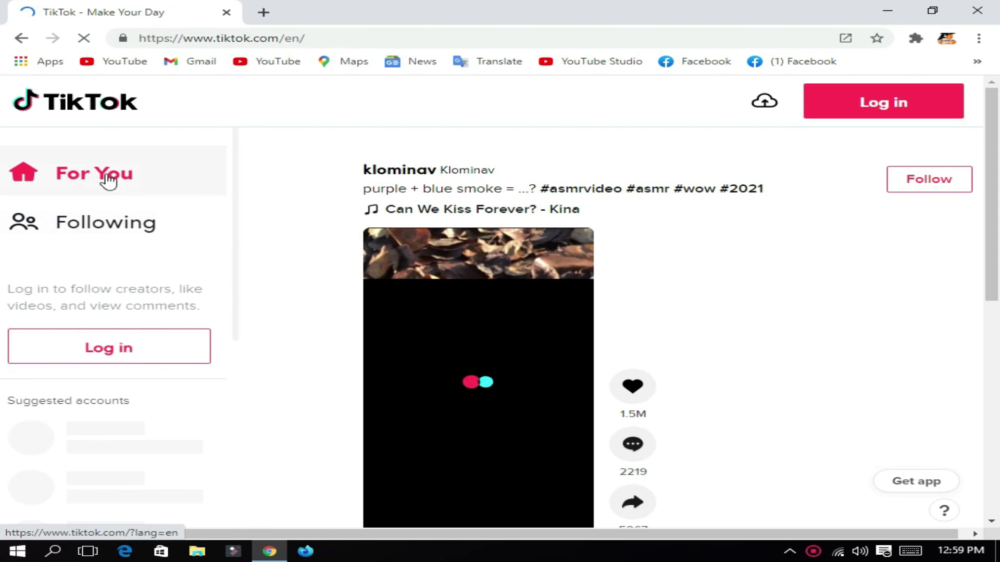
Step: Look through the videos in TikTok's For You feed
scroll(501, 239, down, 1)
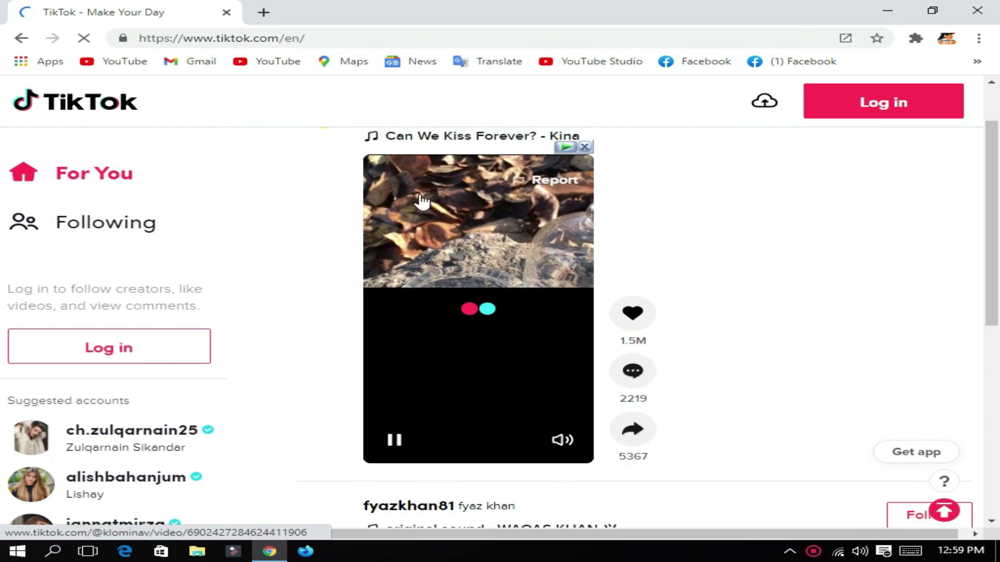
scroll(448, 208, up, 1)
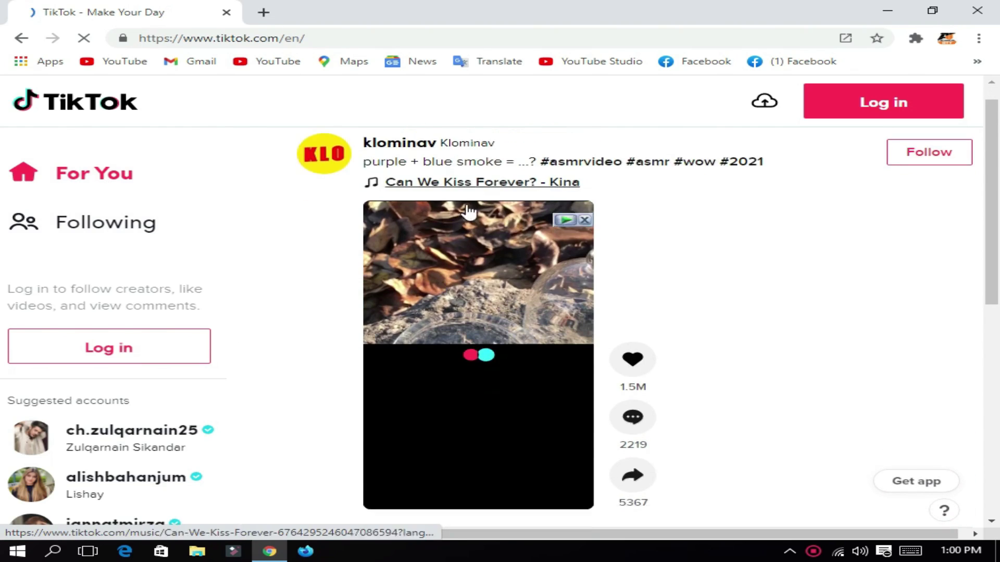
scroll(502, 223, down, 1)
scroll(502, 224, up, 1)
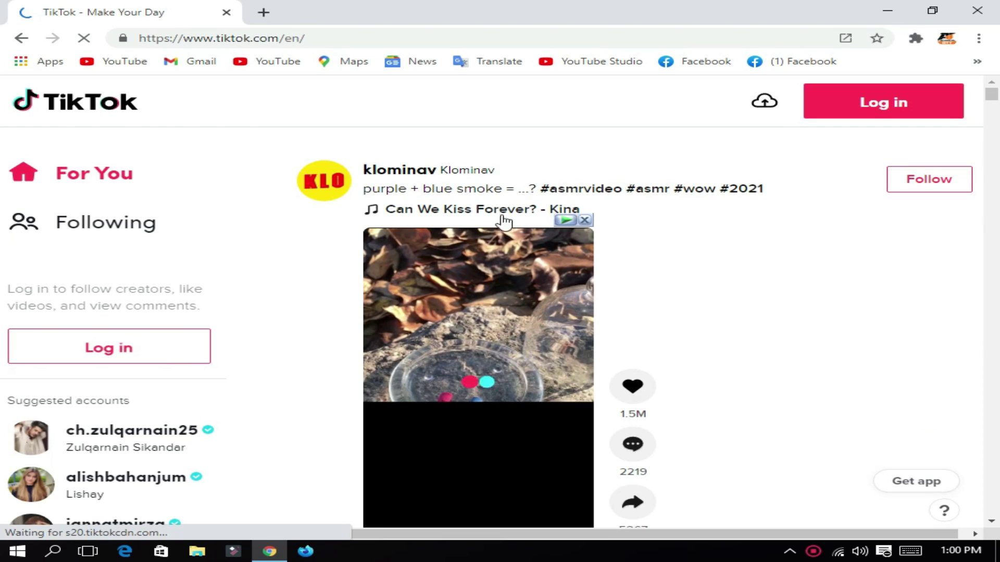
scroll(357, 346, down, 2)
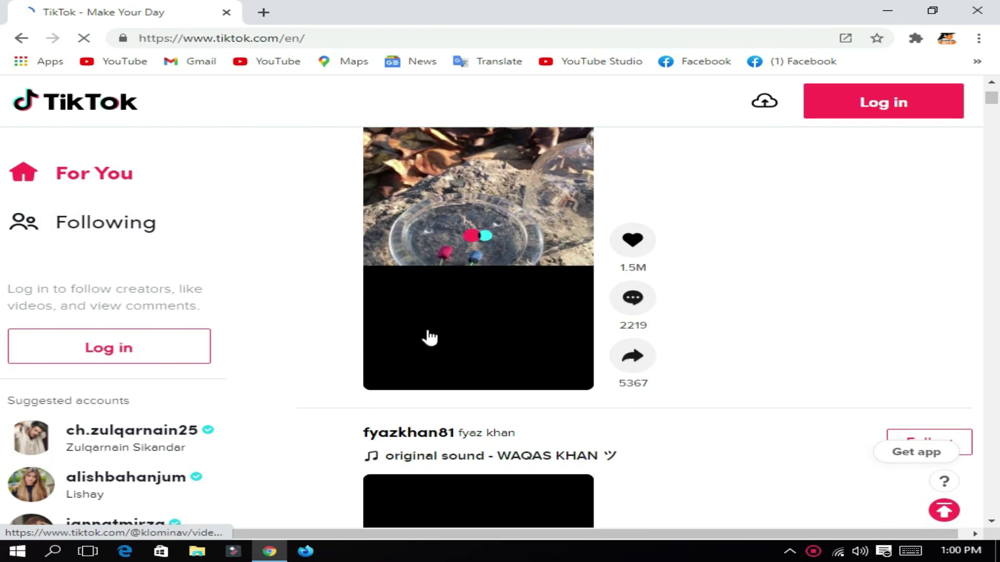
scroll(130, 364, down, 6)
scroll(523, 452, down, 6)
scroll(523, 451, up, 5)
scroll(520, 450, up, 3)
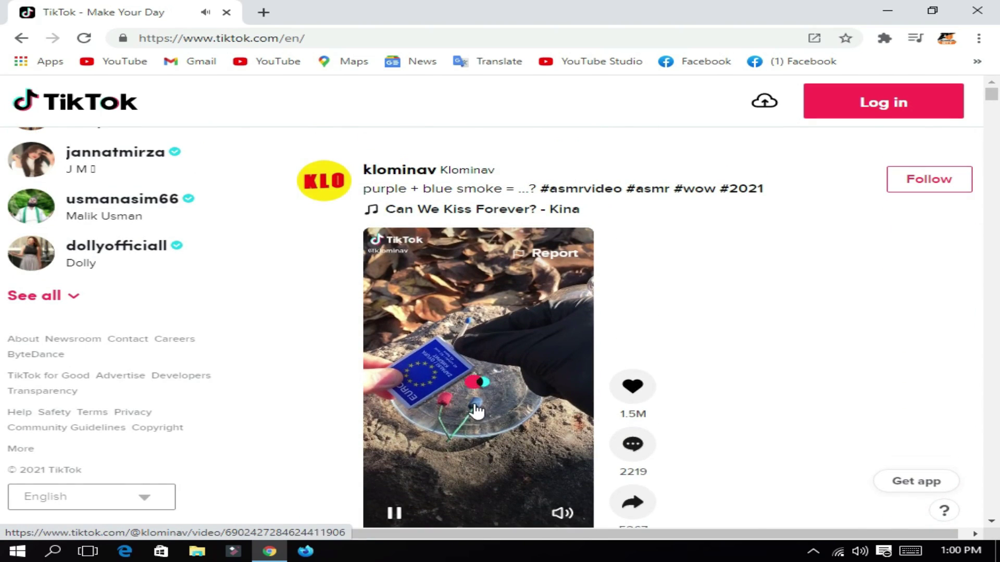
scroll(475, 414, down, 1)
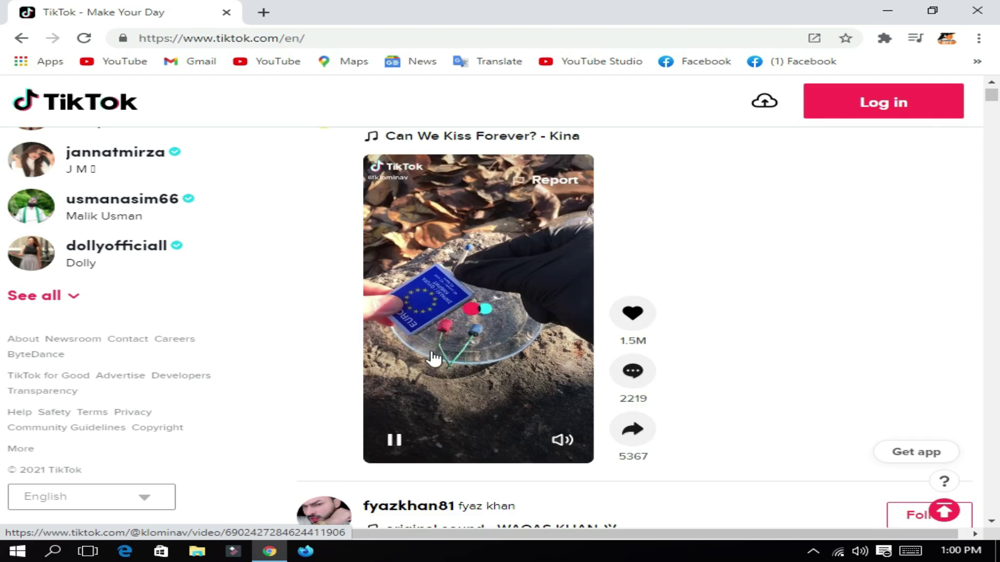
scroll(433, 358, down, 6)
drag(919, 458, 803, 397)
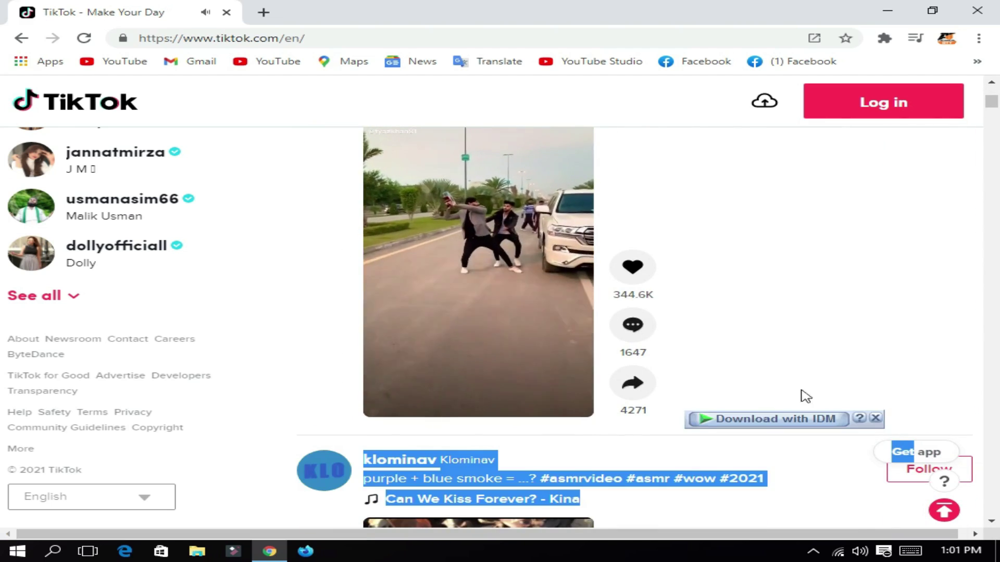
click(776, 440)
scroll(685, 406, down, 2)
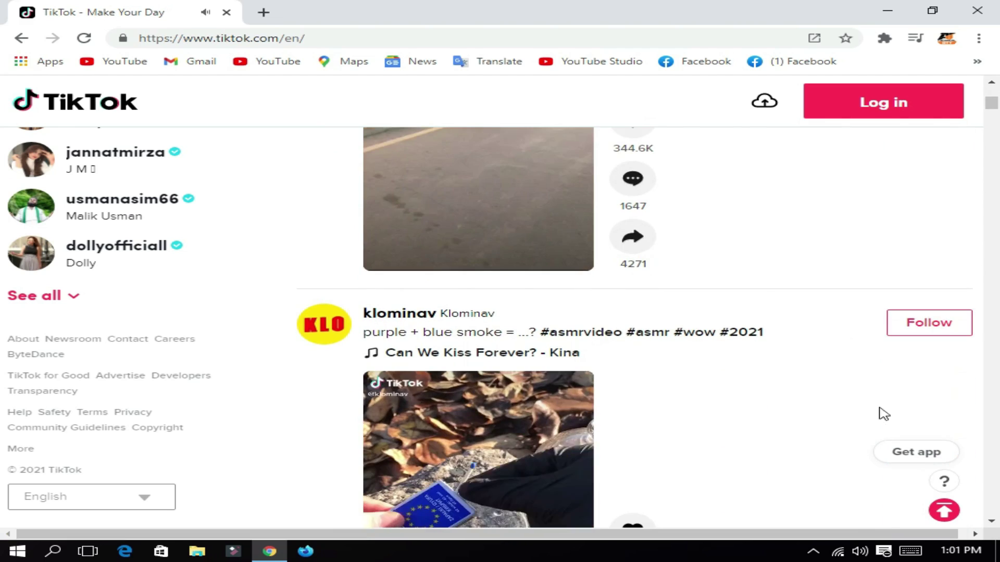
Step: View the Get TikTok App download options, then close the dialog
click(917, 452)
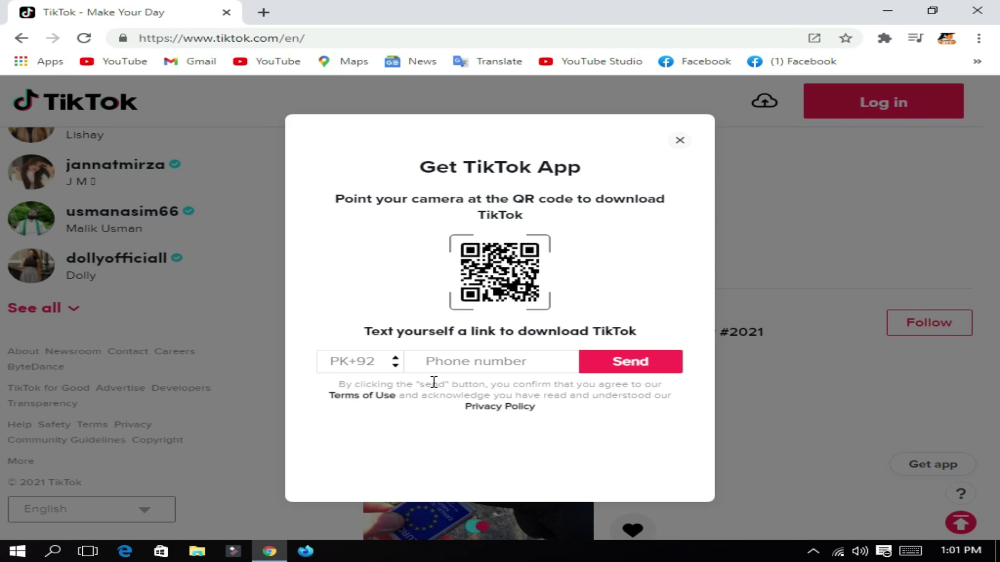
click(457, 364)
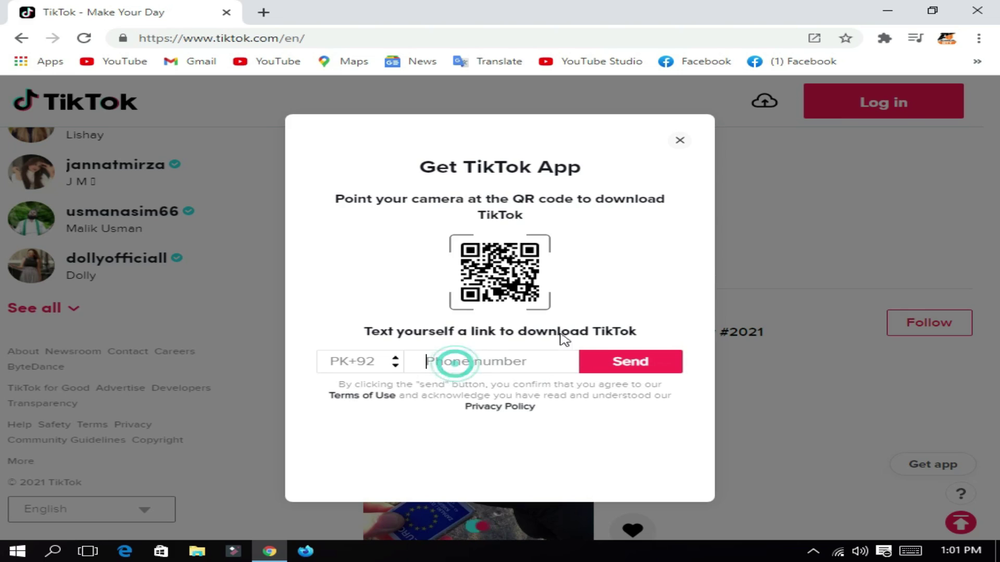
click(679, 147)
Step: Examine more feed videos, the suggested accounts and the site's footer links
scroll(659, 284, down, 4)
scroll(659, 284, up, 5)
scroll(658, 285, down, 3)
scroll(660, 288, down, 6)
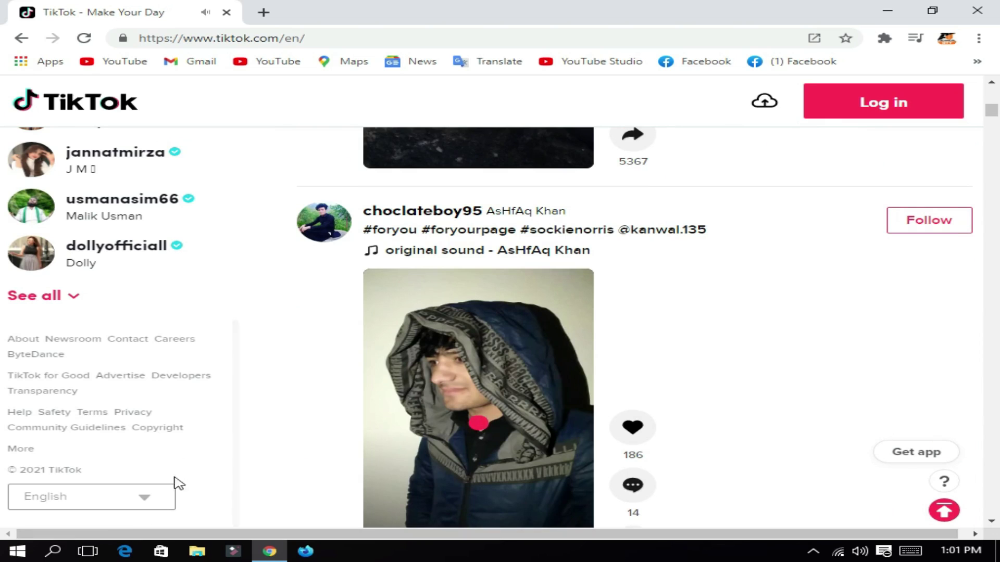
scroll(84, 374, up, 3)
scroll(537, 364, up, 5)
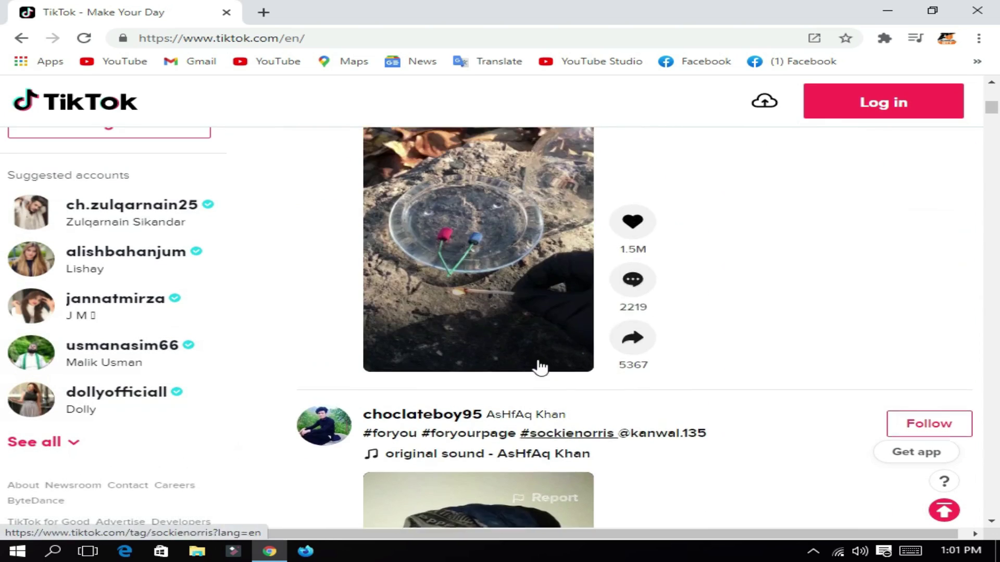
scroll(536, 365, down, 4)
scroll(52, 250, up, 4)
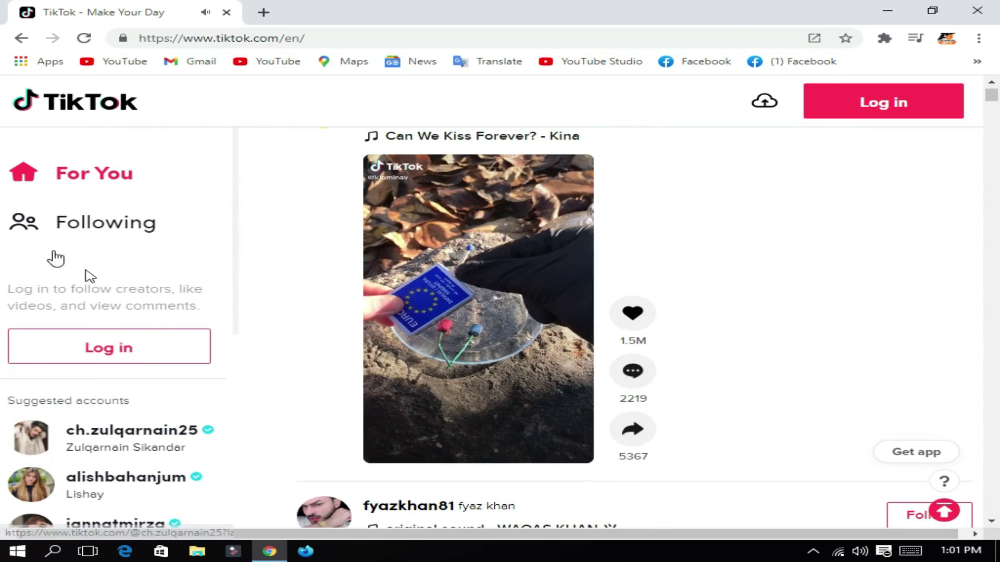
Step: Request the Following page and open the TikTok site in its installed desktop app
click(95, 230)
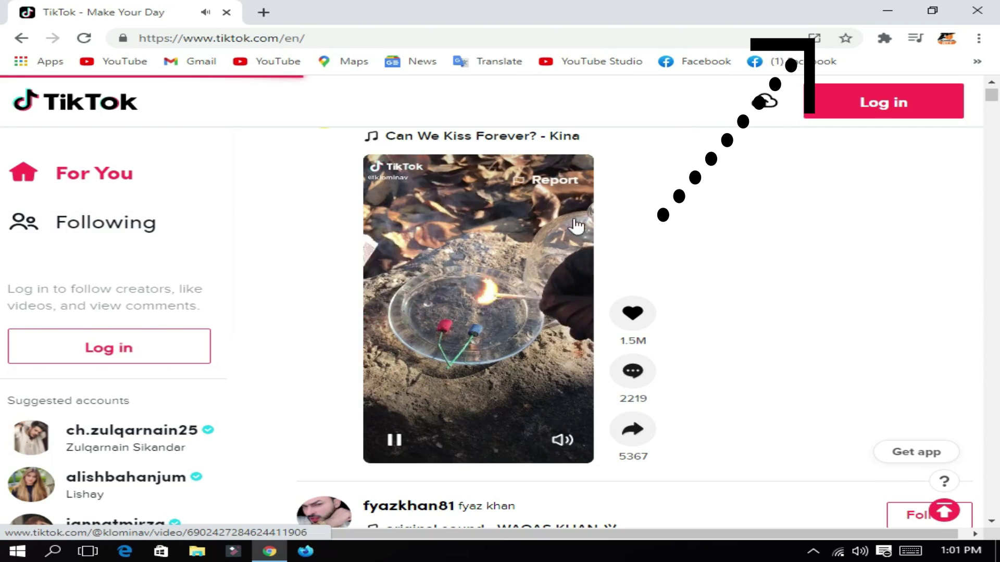
click(815, 40)
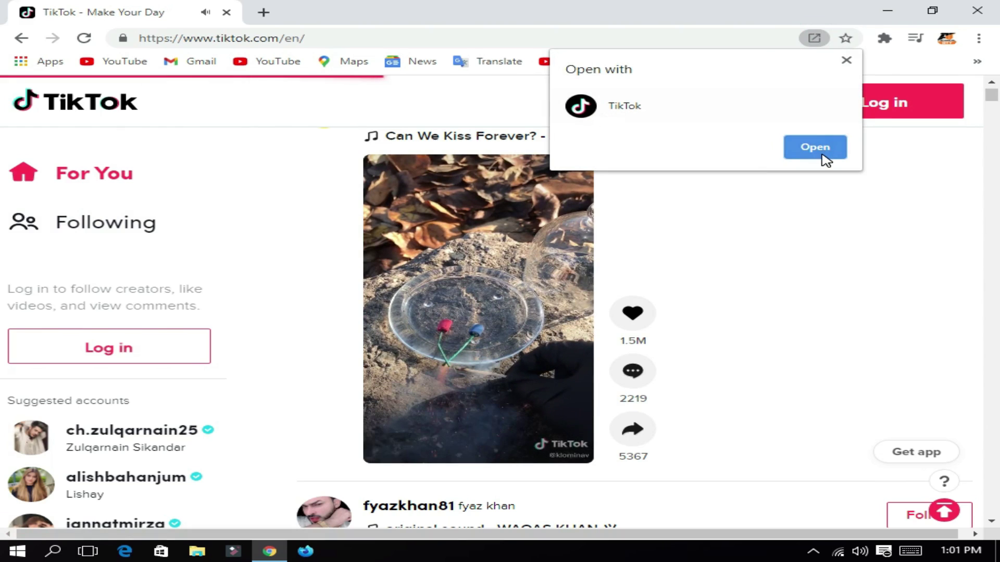
click(787, 148)
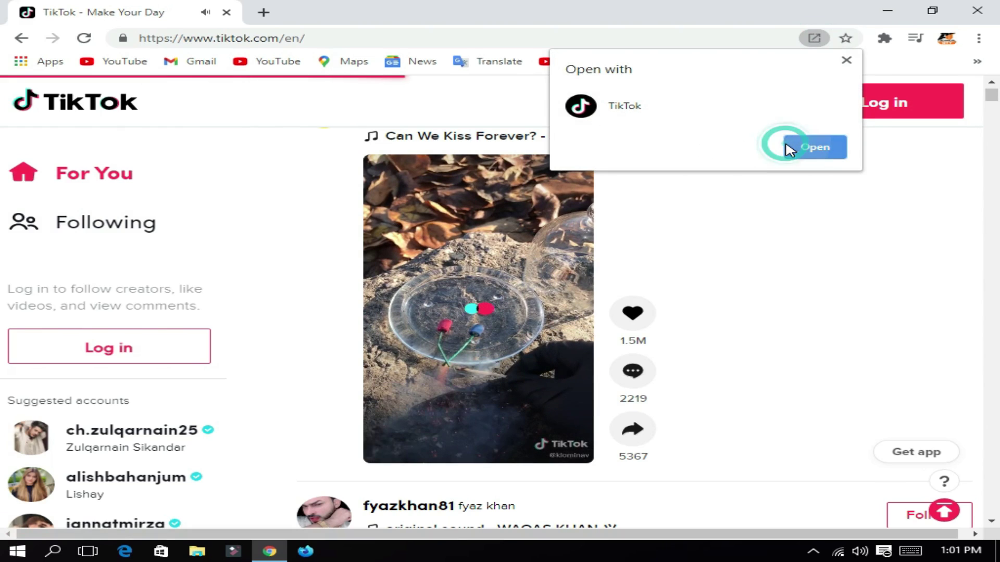
click(914, 19)
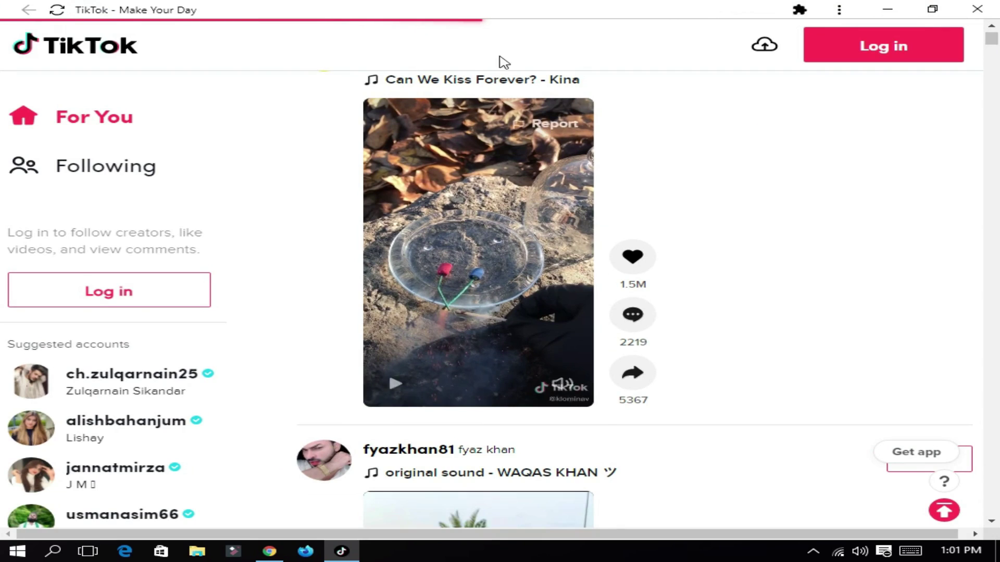
Step: Look over the app's sidebar and open the TikTok log-in options
scroll(127, 319, down, 4)
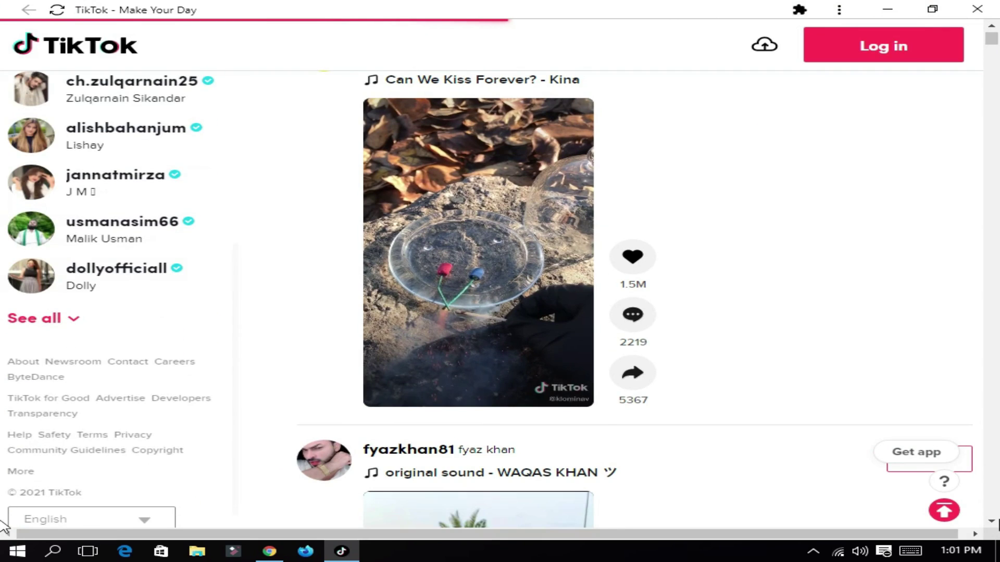
scroll(926, 292, up, 1)
click(882, 46)
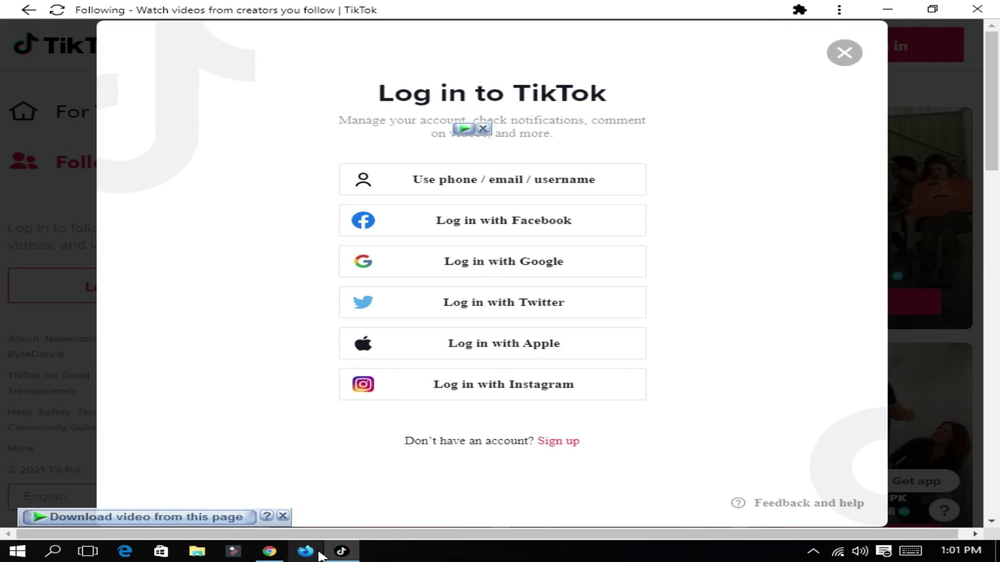
Step: Minimize the TikTok app to show the desktop, and restore its window
click(339, 553)
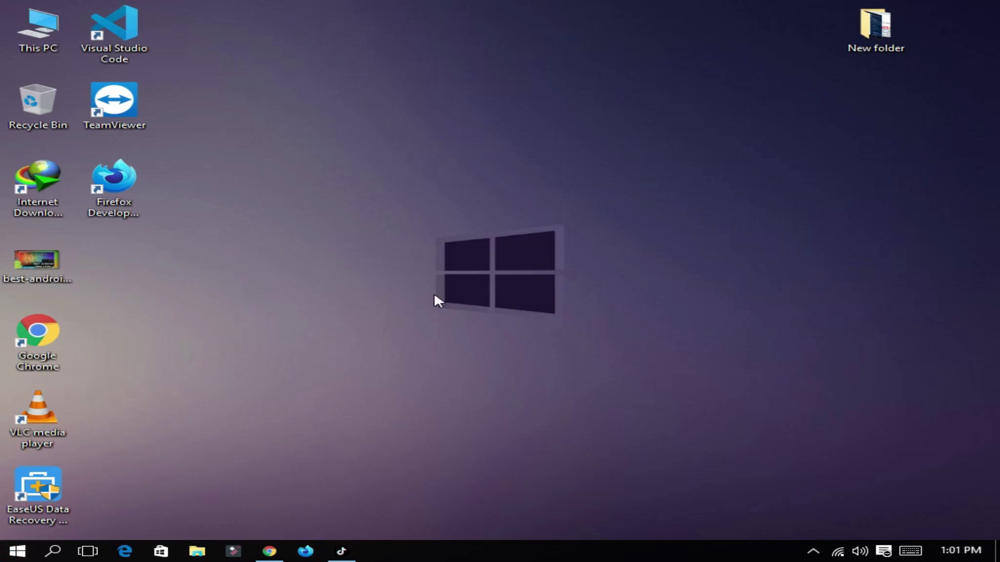
right_click(332, 245)
click(394, 288)
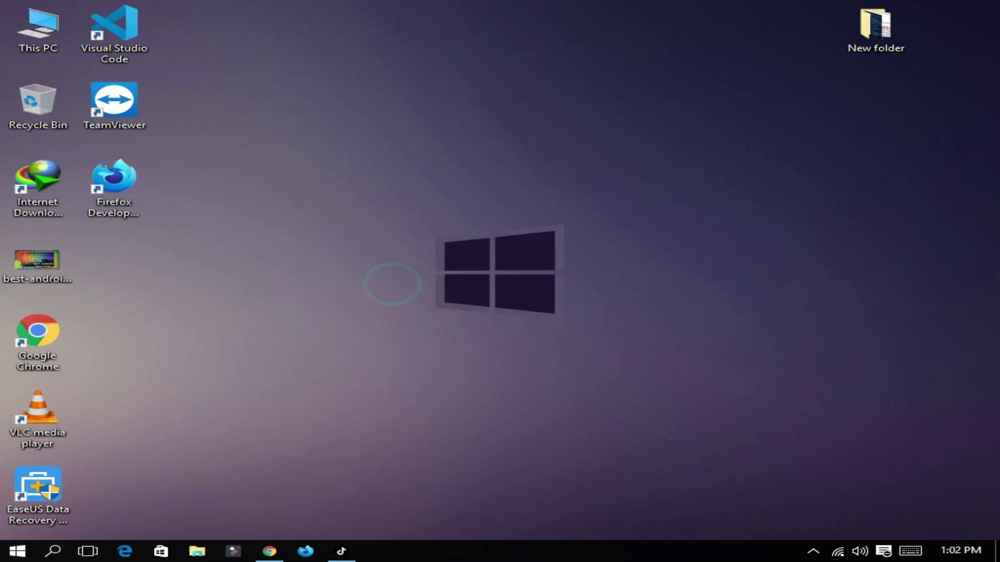
click(345, 553)
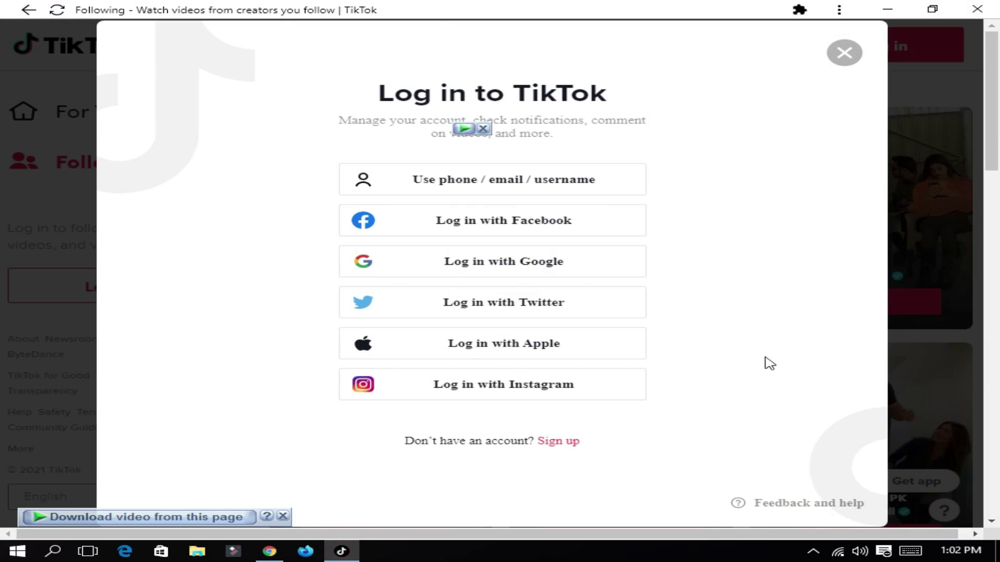
Step: Switch the phone log-in to password entry, fill in the account password and submit the log-in
click(854, 62)
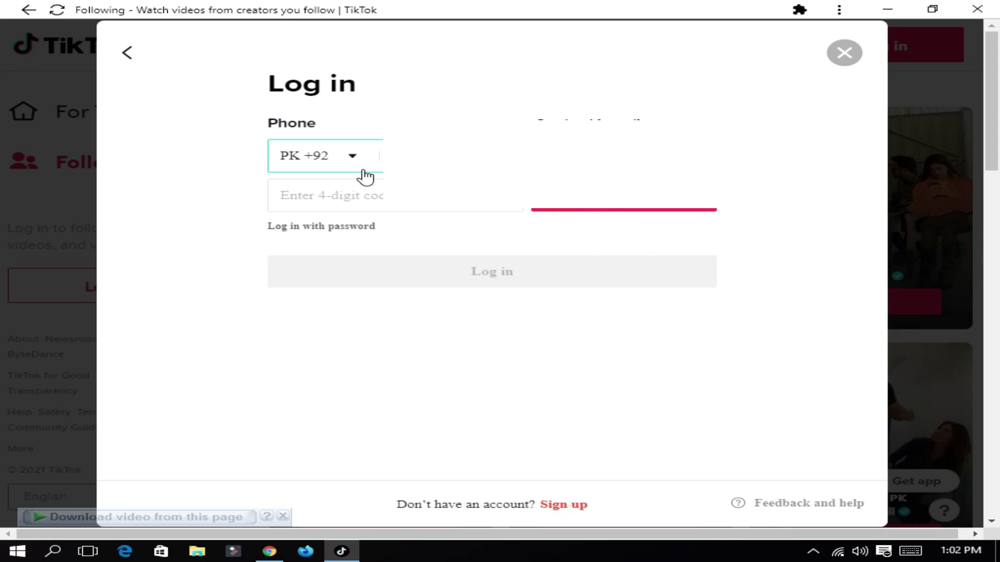
click(329, 232)
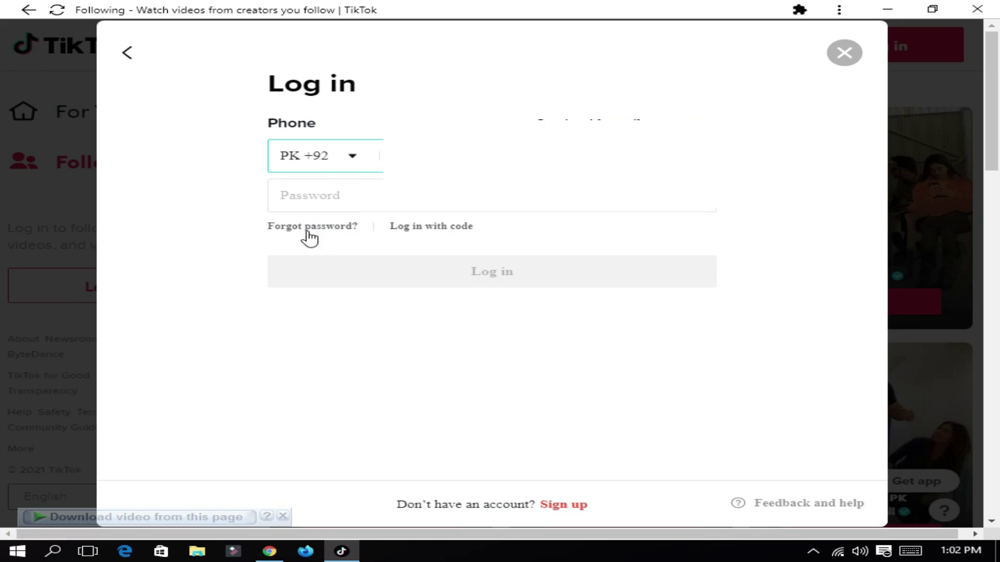
click(410, 196)
text(••)
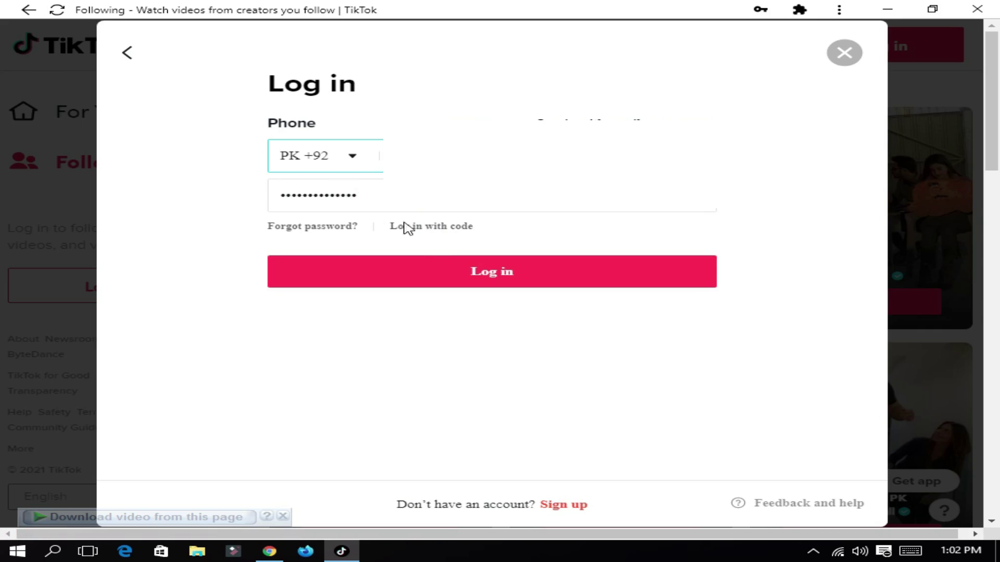
click(442, 266)
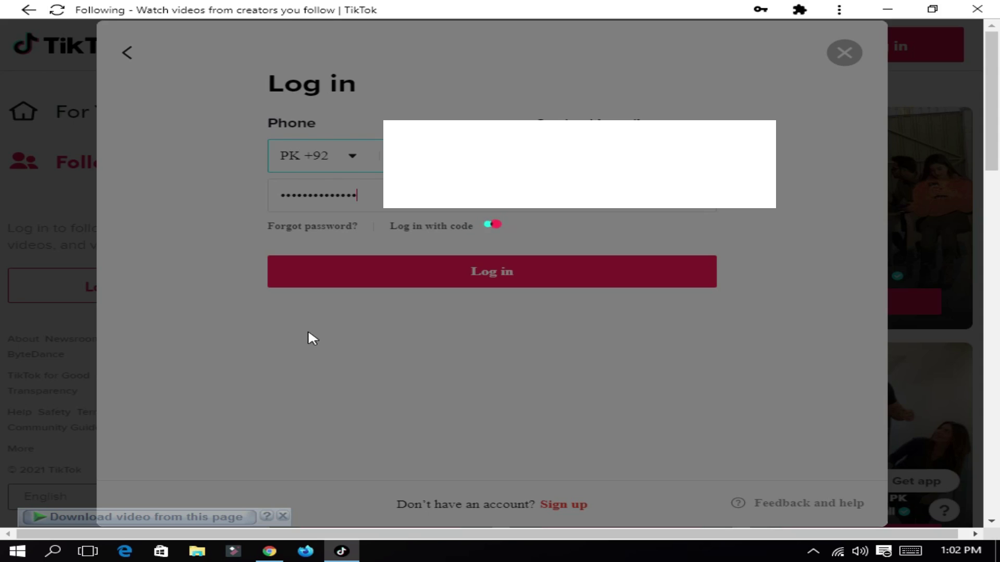
Step: Show the taskbar options for the running TikTok app and dismiss them
mouse_move(333, 557)
right_click(336, 553)
click(324, 548)
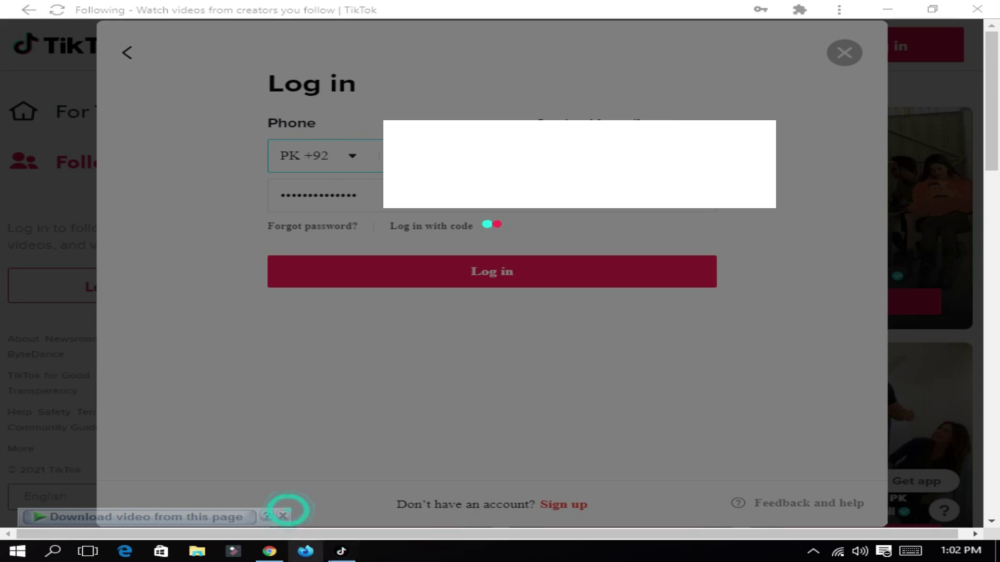
right_click(343, 556)
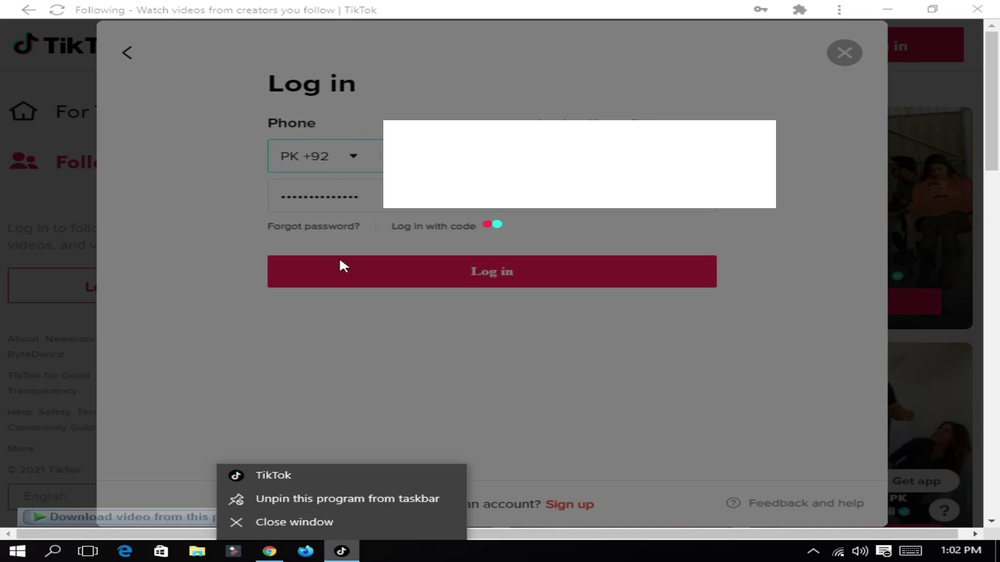
click(397, 421)
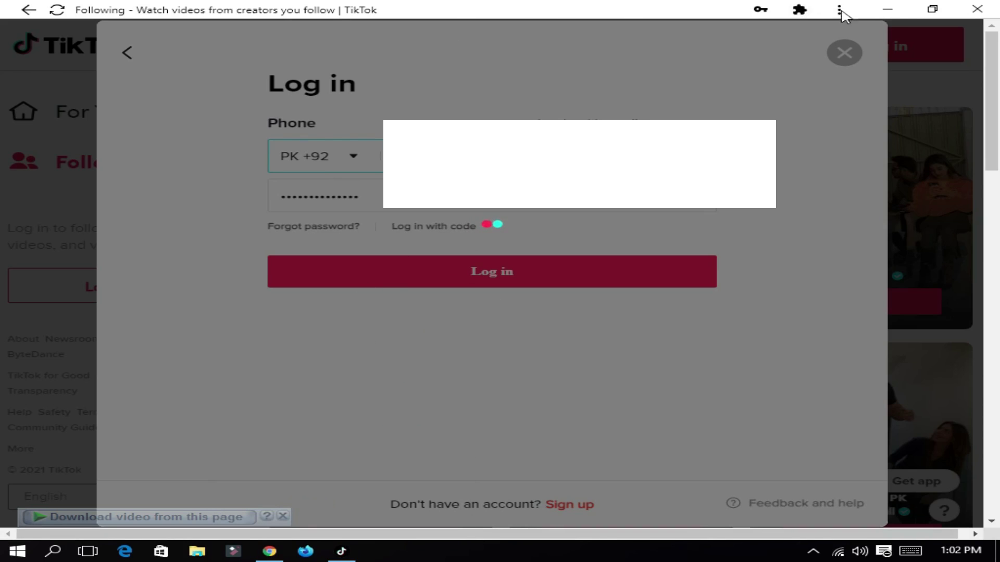
Step: Close the empty Chrome window behind TikTok and return to the TikTok app's log-in page
click(887, 9)
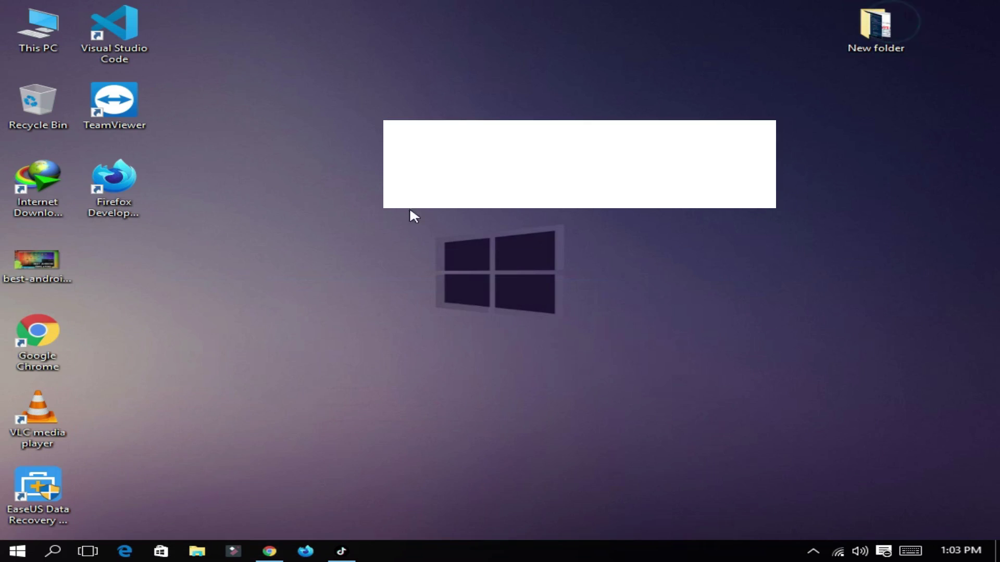
click(269, 552)
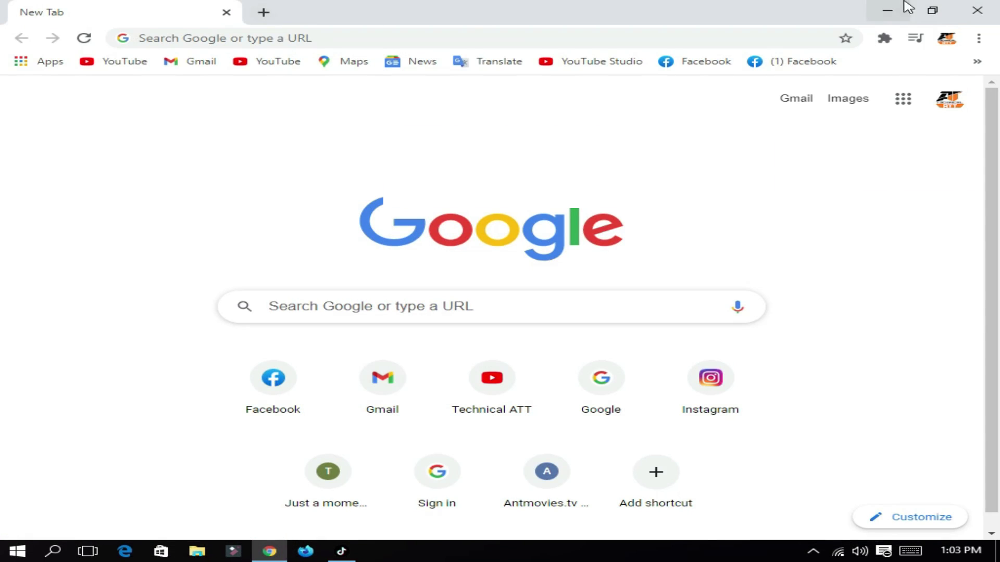
click(976, 9)
click(321, 554)
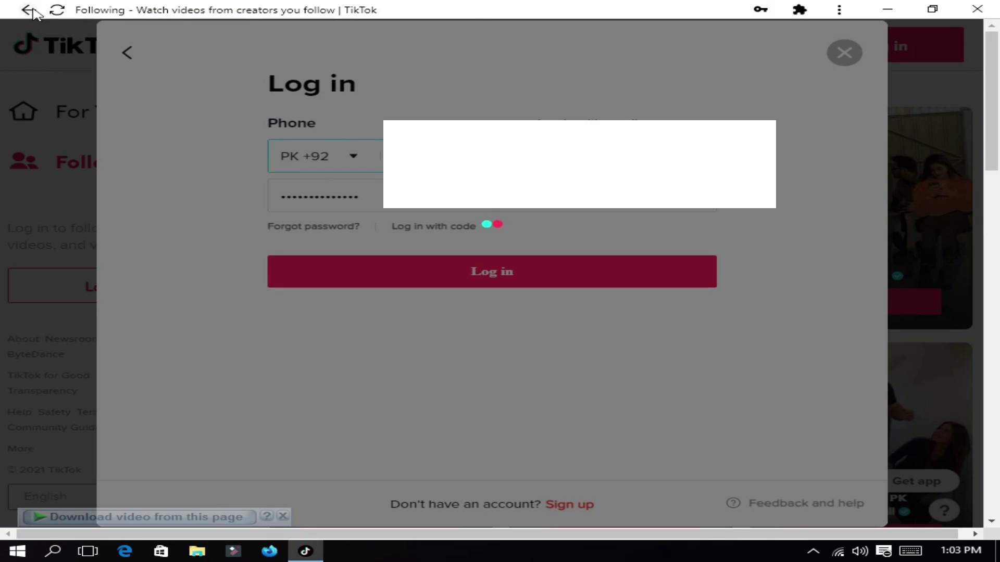
scroll(470, 463, down, 3)
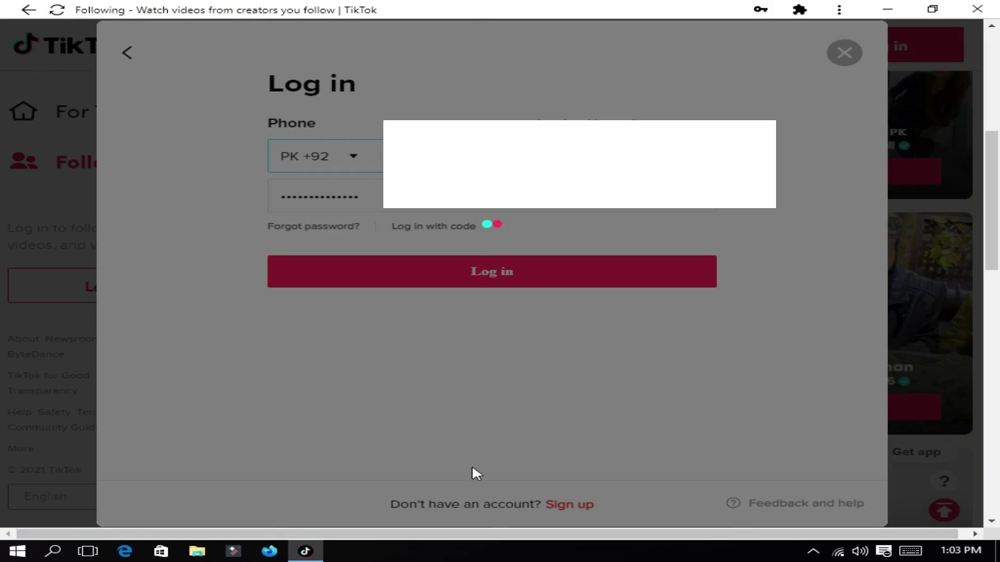
scroll(480, 340, up, 3)
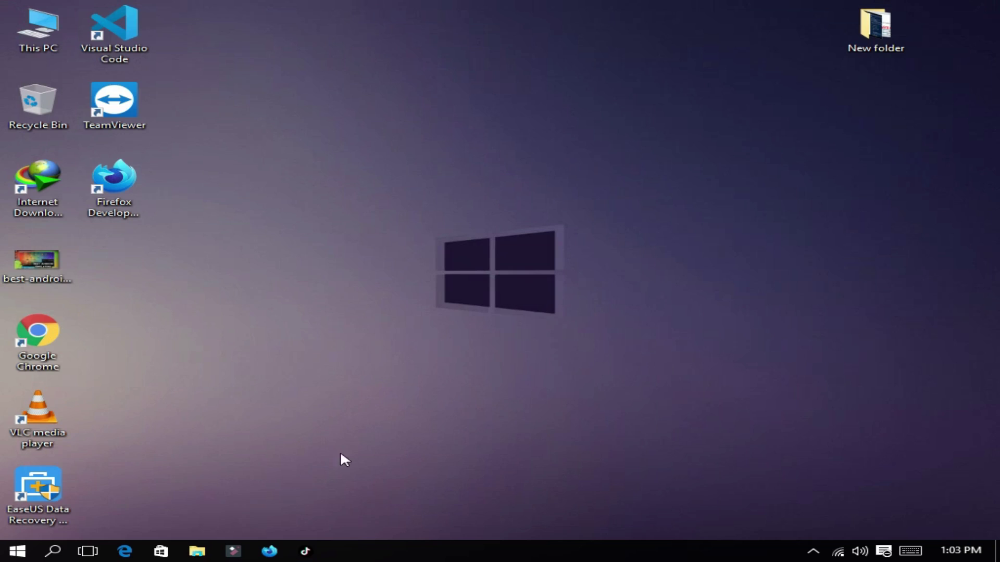
Step: Show the pinned TikTok shortcut's taskbar options and the further options of its TikTok entry
right_click(315, 551)
click(318, 408)
right_click(312, 555)
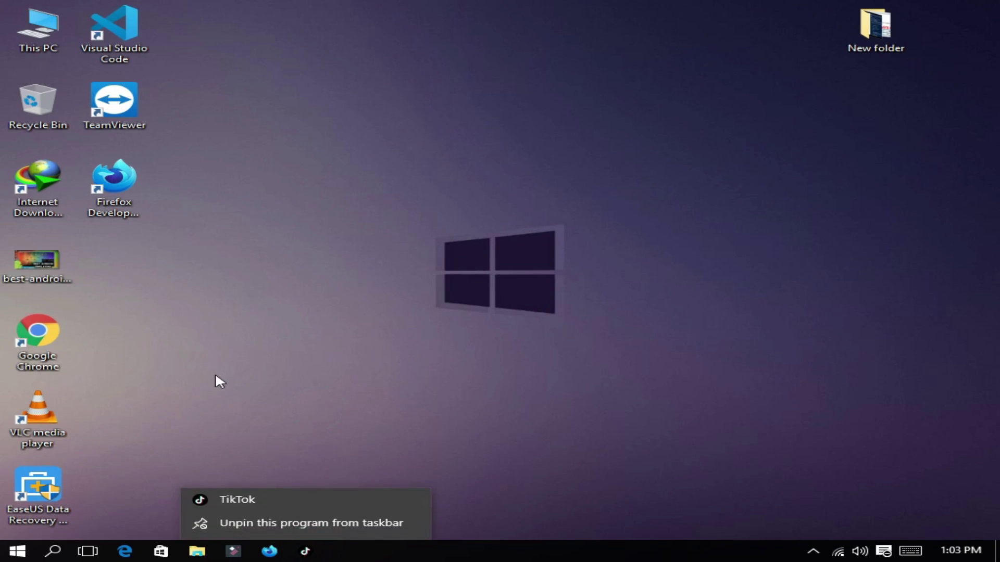
right_click(241, 499)
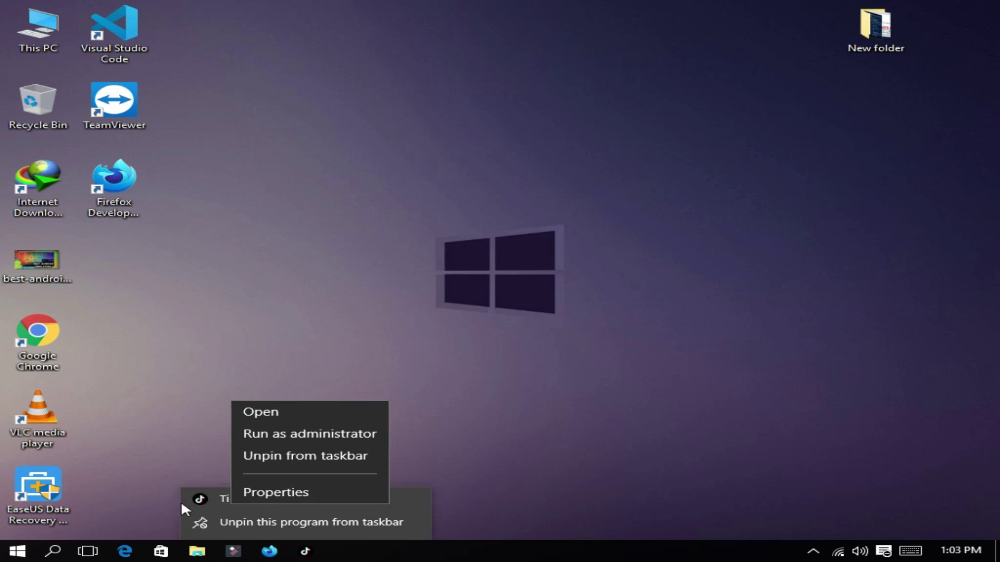
Step: Launch TikTok from the recently added apps in Windows and close its window
click(17, 551)
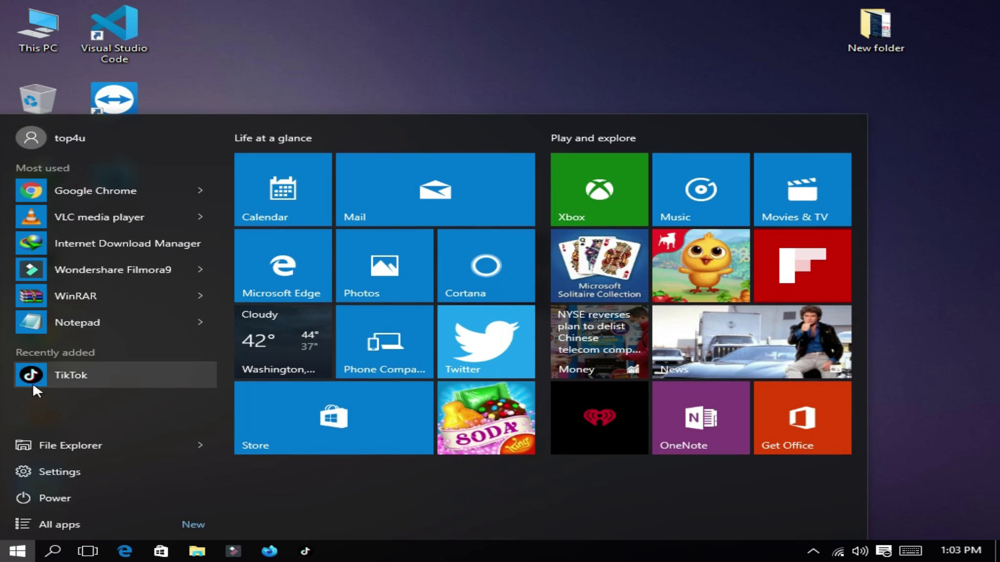
click(76, 380)
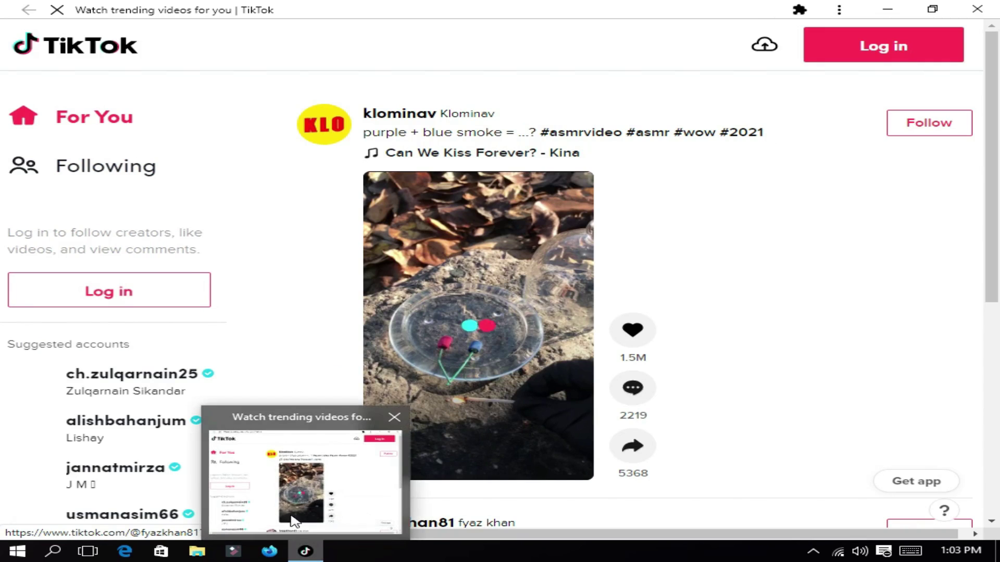
click(971, 14)
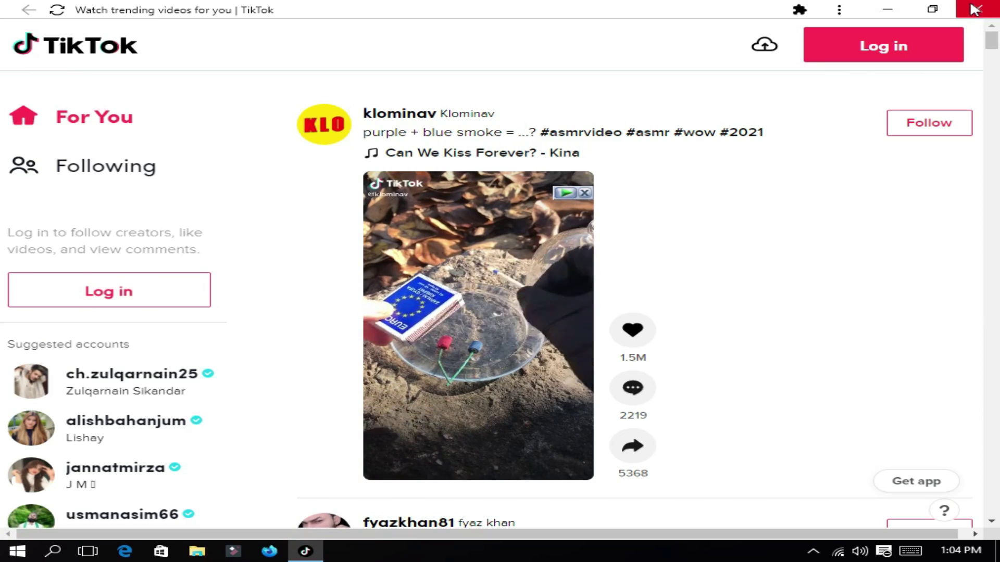
click(974, 10)
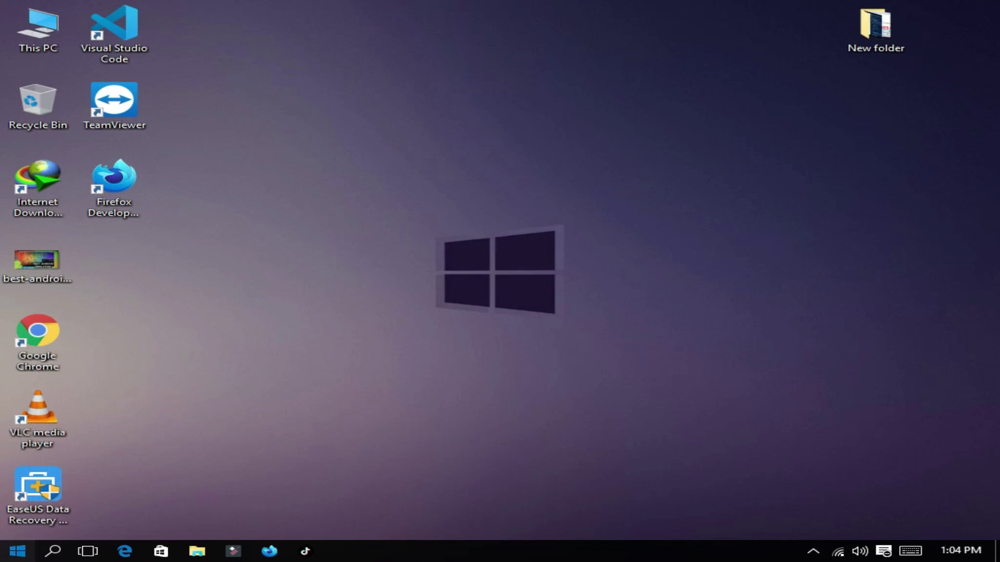
Step: Open the file location of the recently added TikTok app
click(18, 551)
right_click(92, 371)
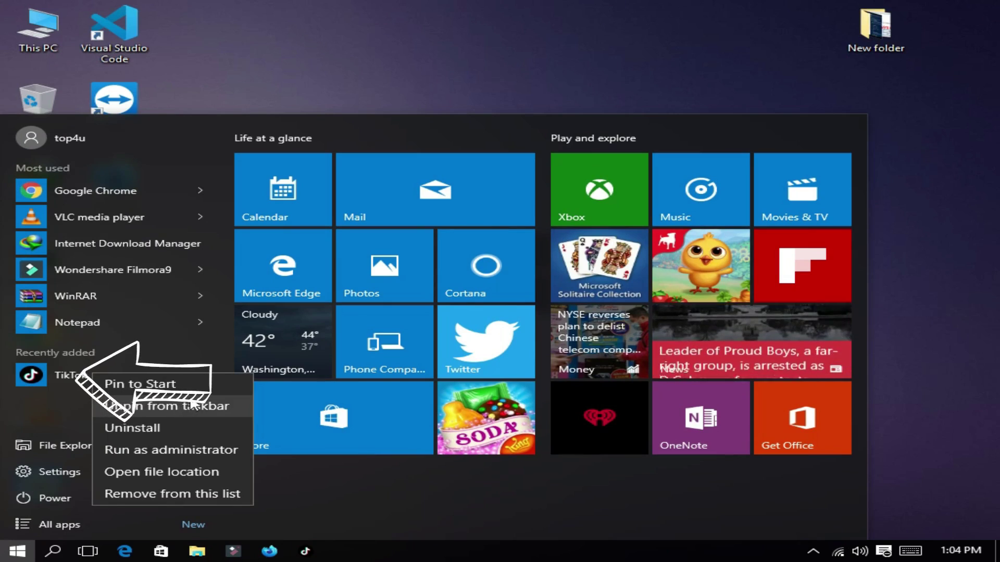
click(163, 471)
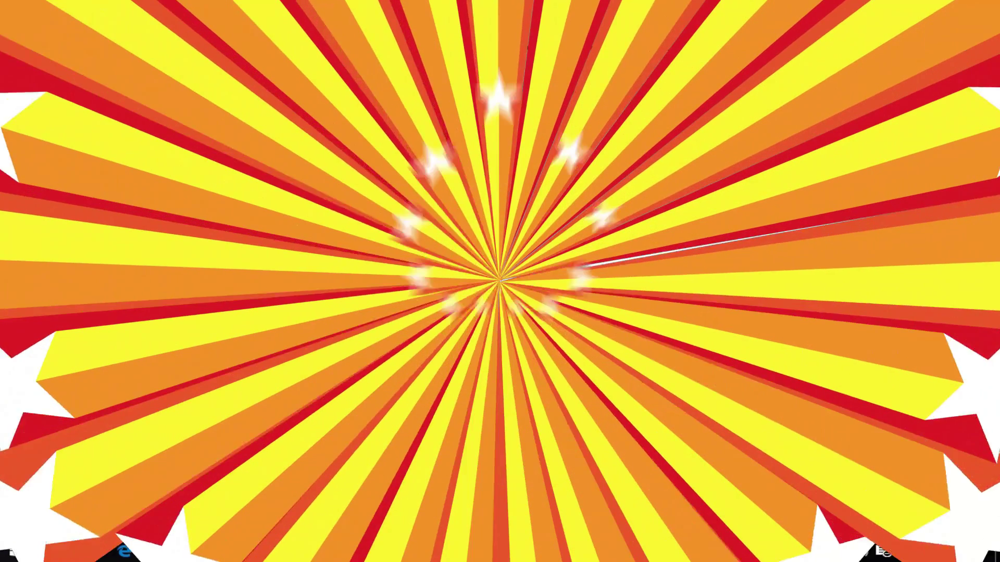